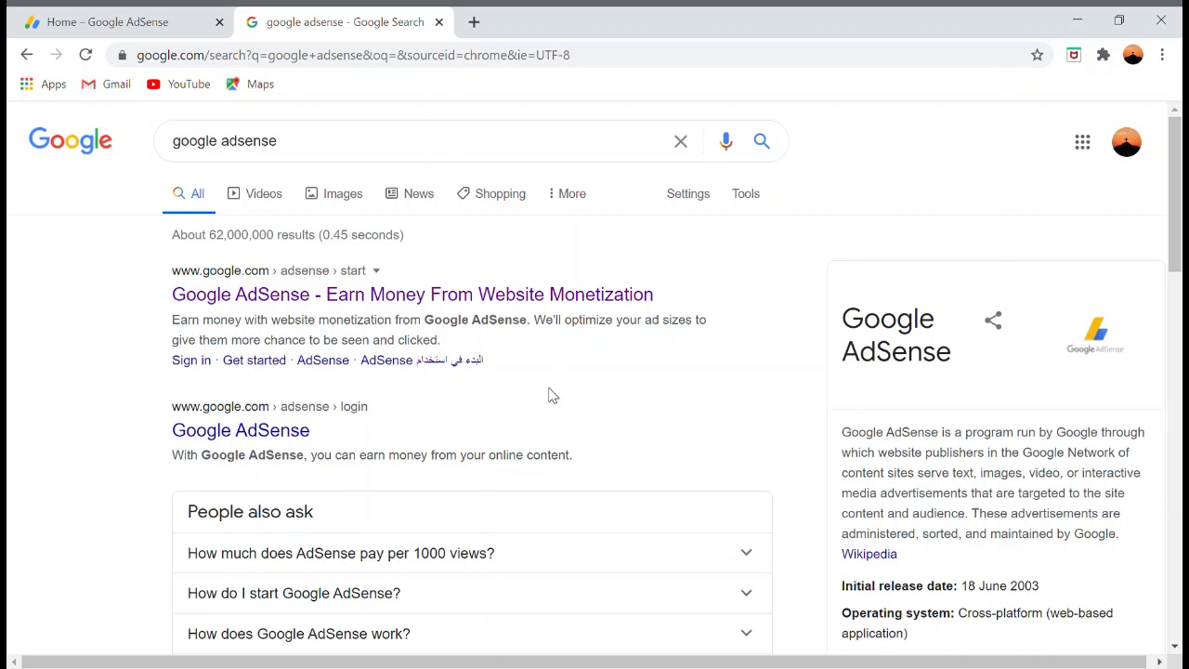
Select the existing search query and open the Google AdSense sign-in result.
left_click_drag(318, 151, 230, 164)
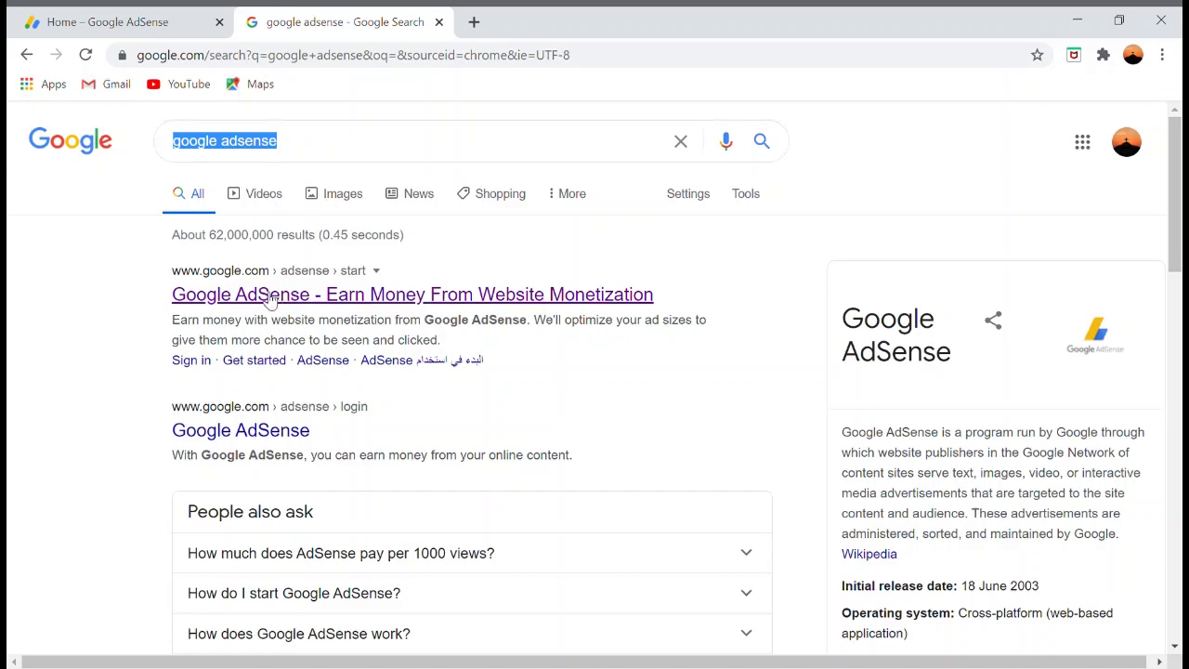
left_click(288, 445)
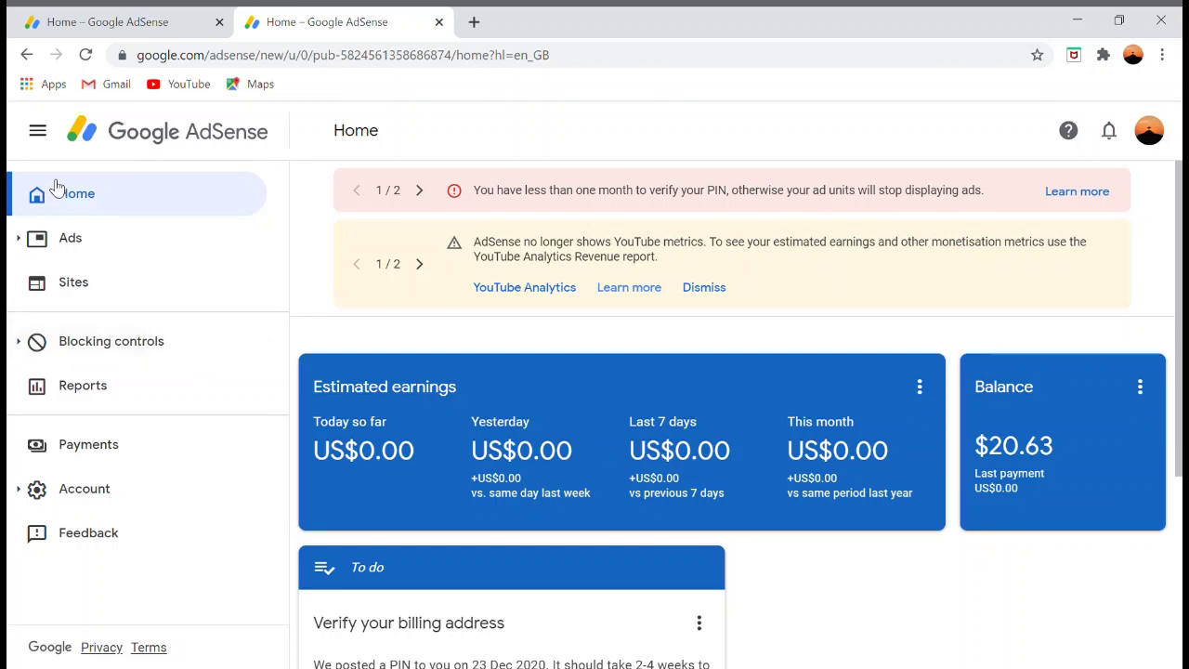
Reload AdSense Home and scroll through the earnings, $20.63 balance and PIN to-do cards.
left_click(72, 210)
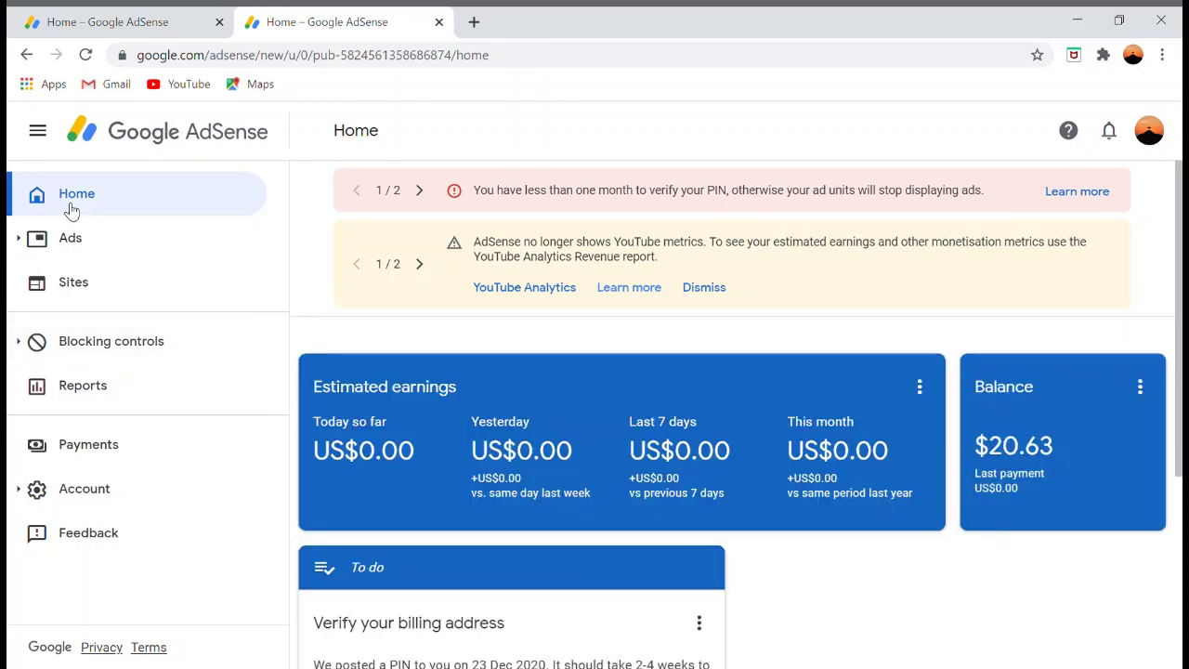
scroll(390, 310, "down", 3)
scroll(404, 311, "up", 3)
scroll(890, 465, "down", 1)
scroll(929, 460, "up", 1)
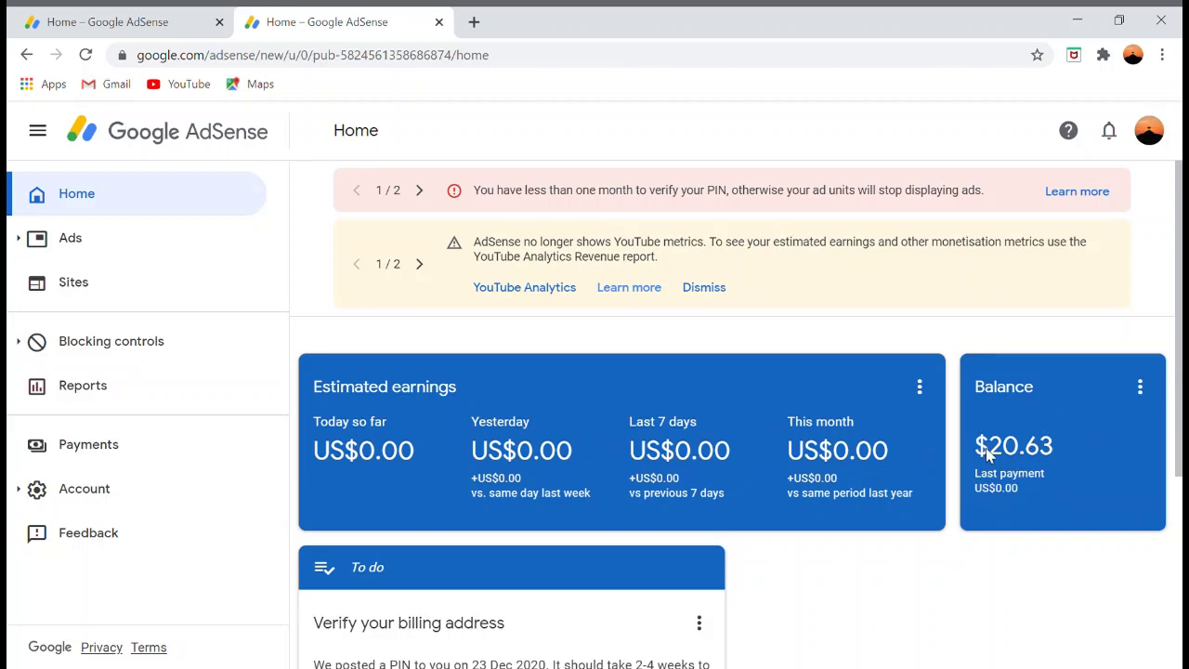
scroll(950, 456, "down", 1)
scroll(950, 456, "down", 1)
scroll(942, 459, "down", 1)
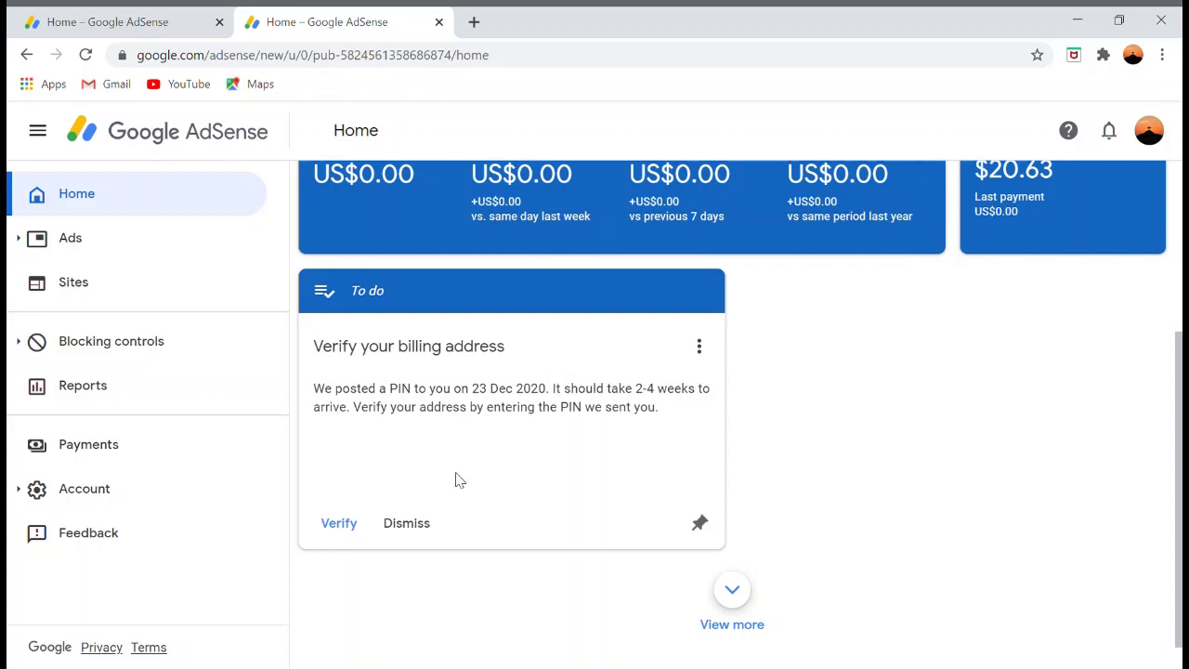
scroll(455, 470, "up", 1)
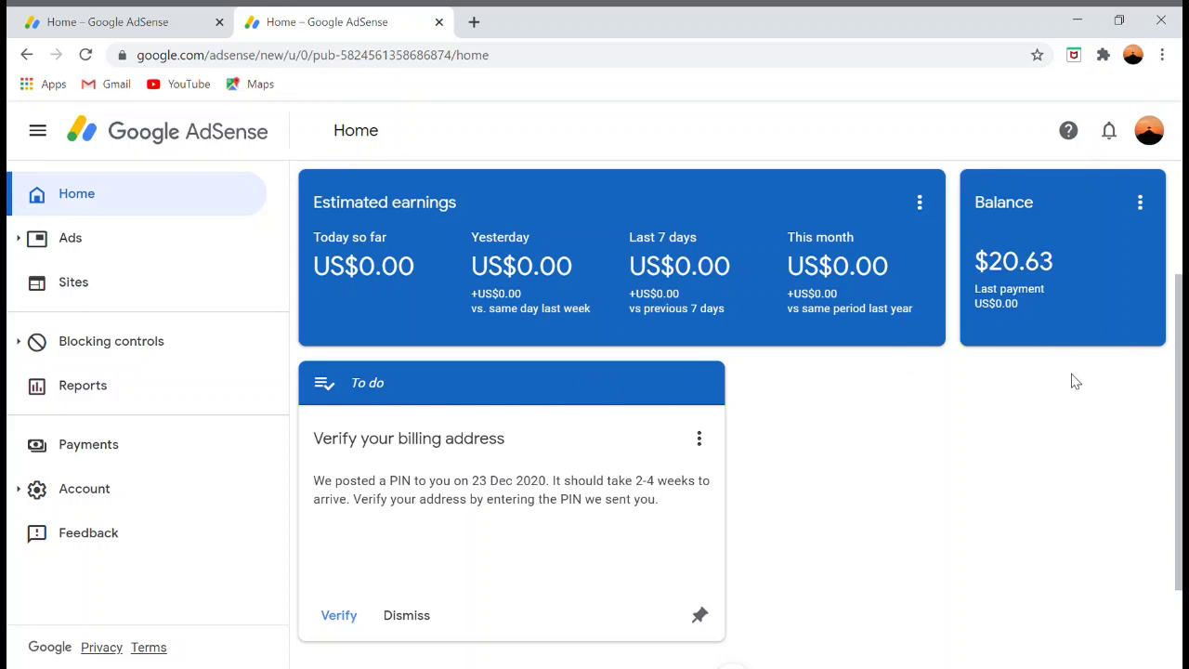
In a new tab, go to your own YouTube channel to reach Studio's Channel content.
mouse_move(1009, 197)
left_click(475, 24)
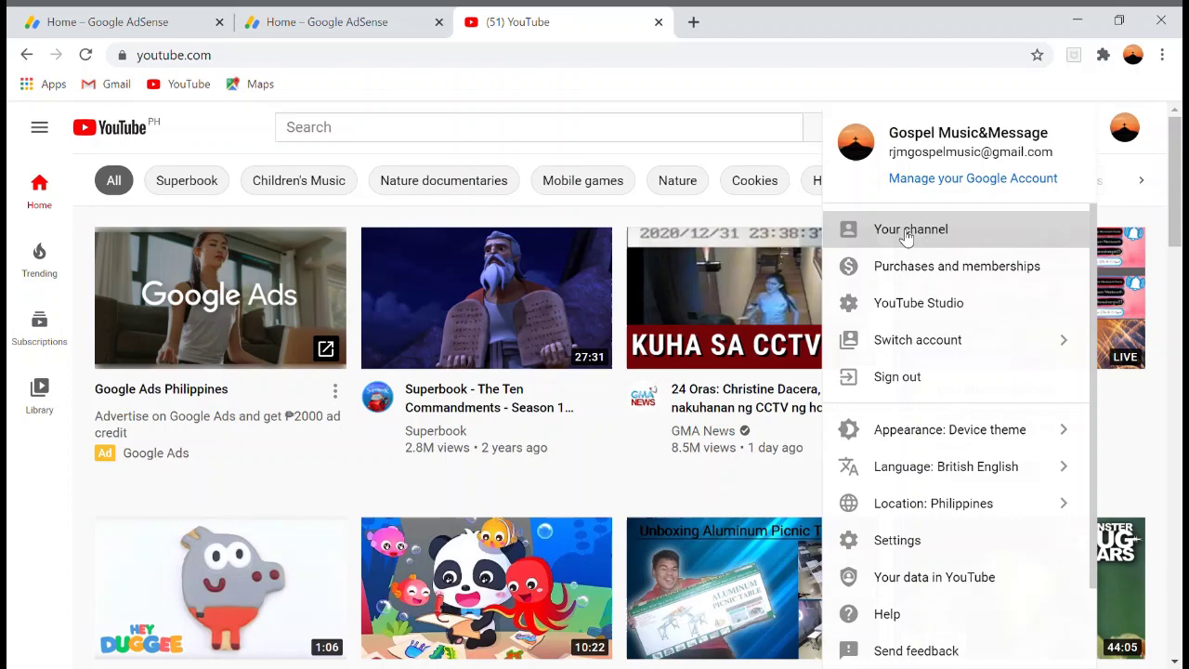
left_click(925, 232)
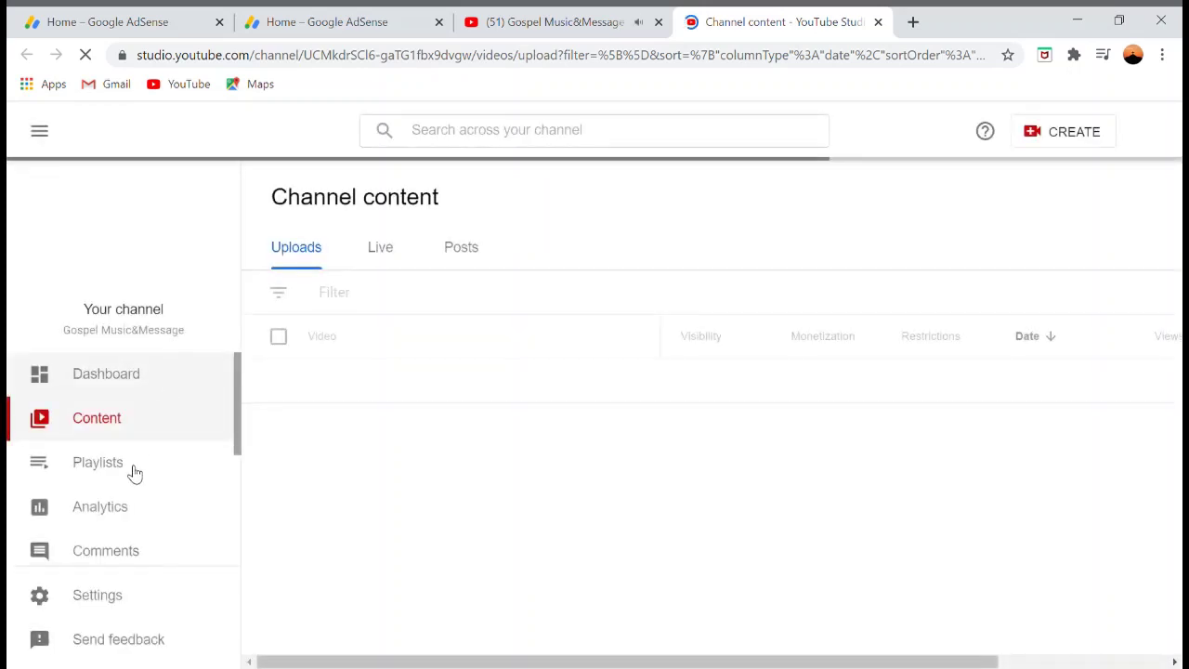
Open YouTube Studio's Channel monetization page, then return to the AdSense home tab.
scroll(130, 492, "down", 1)
scroll(162, 515, "down", 2)
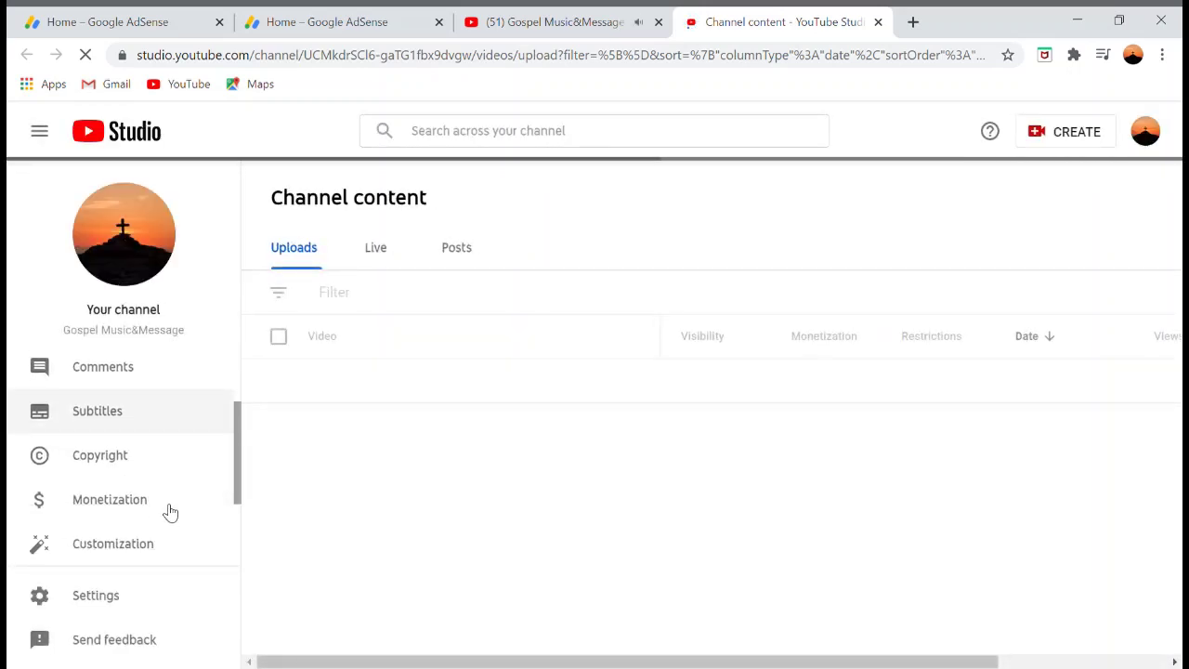
left_click(529, 21)
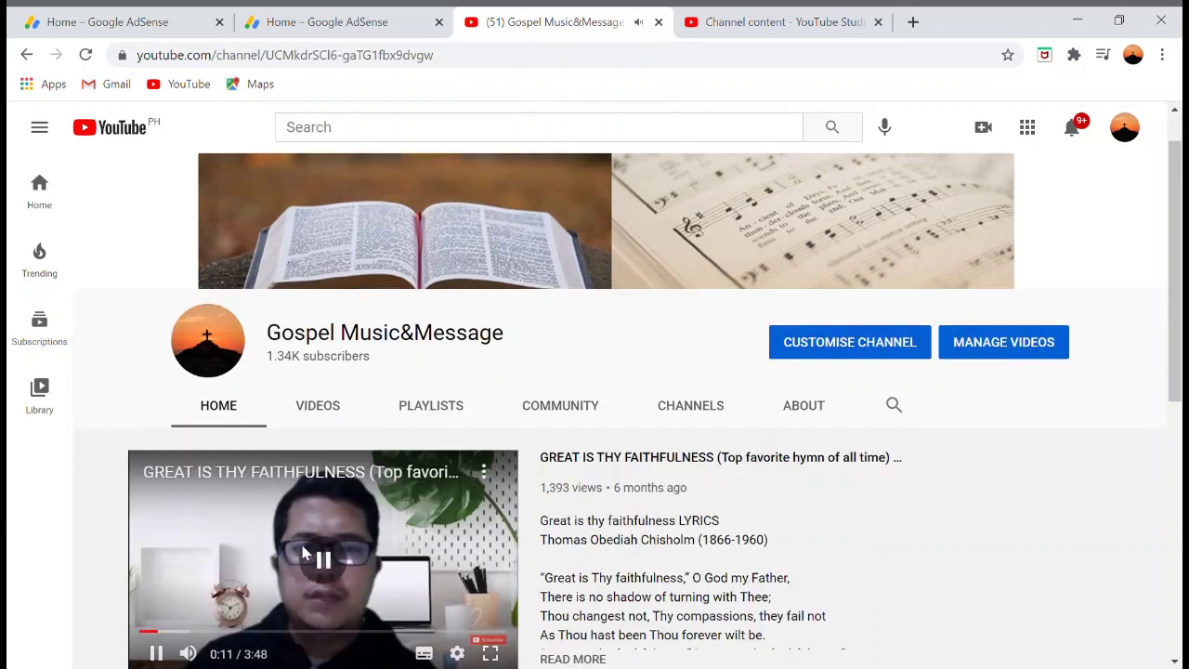
scroll(427, 311, "down", 1)
left_click(809, 16)
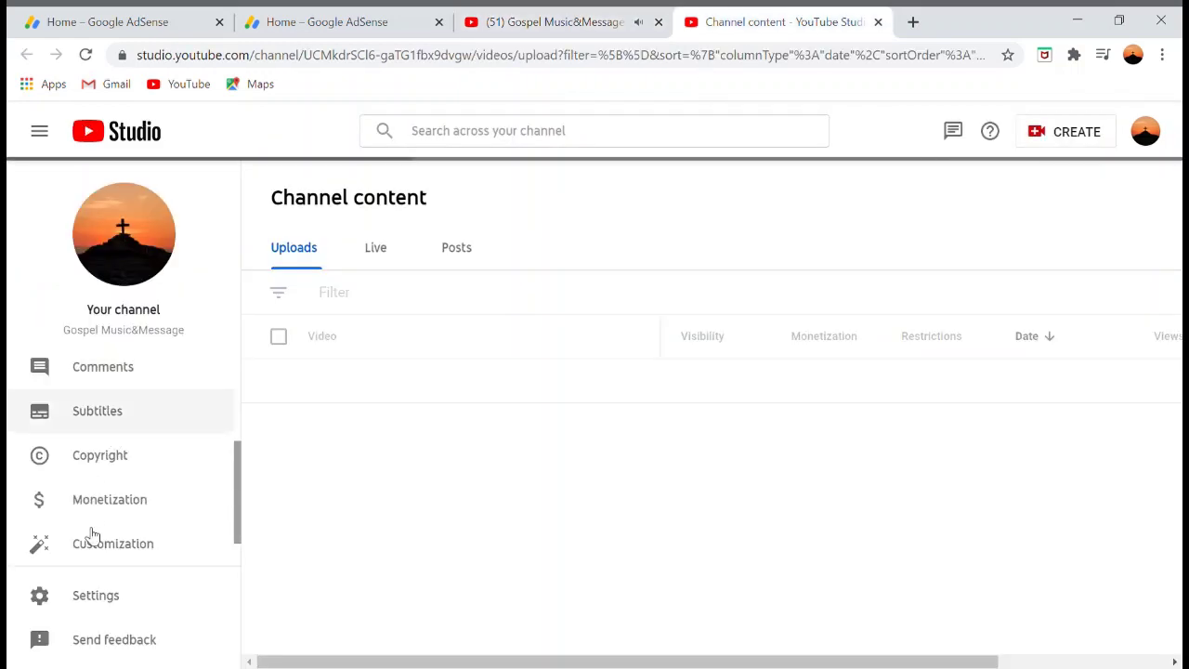
scroll(149, 506, "down", 1)
left_click(121, 467)
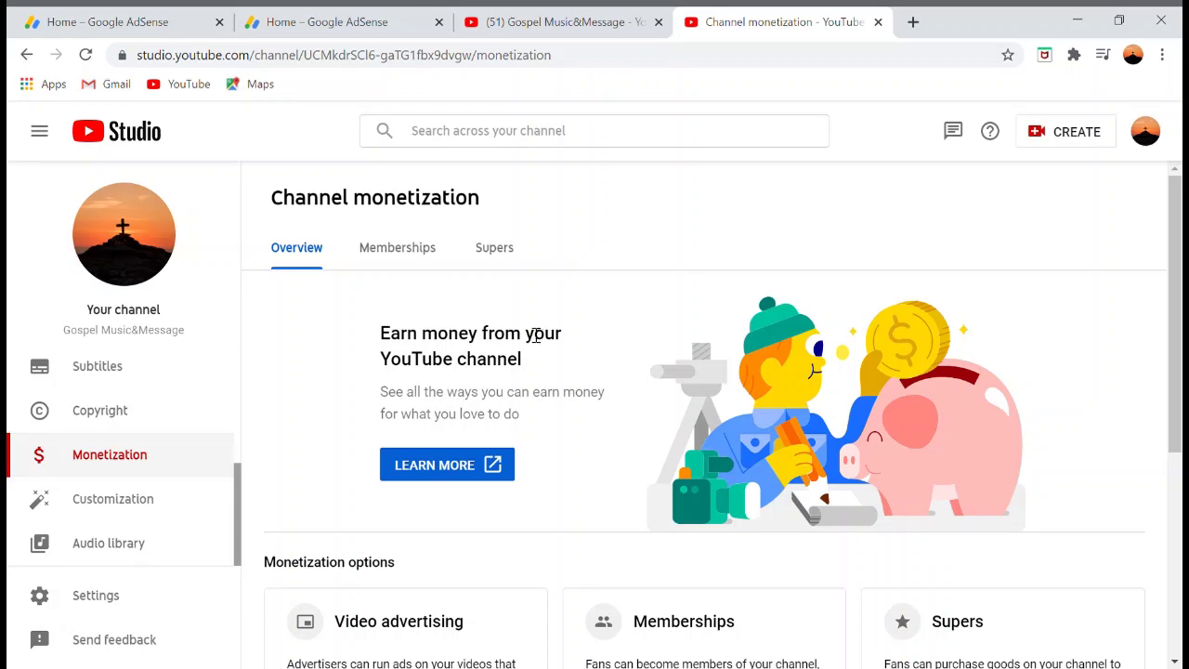
left_click(376, 13)
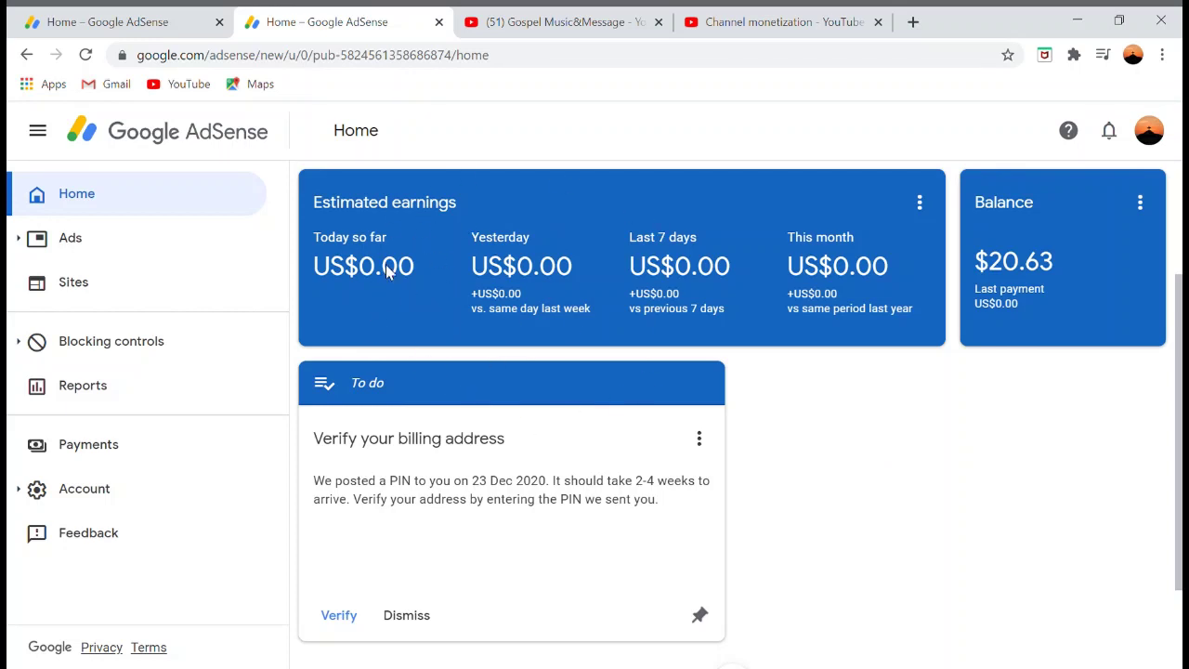
left_click_drag(337, 66, 468, 72)
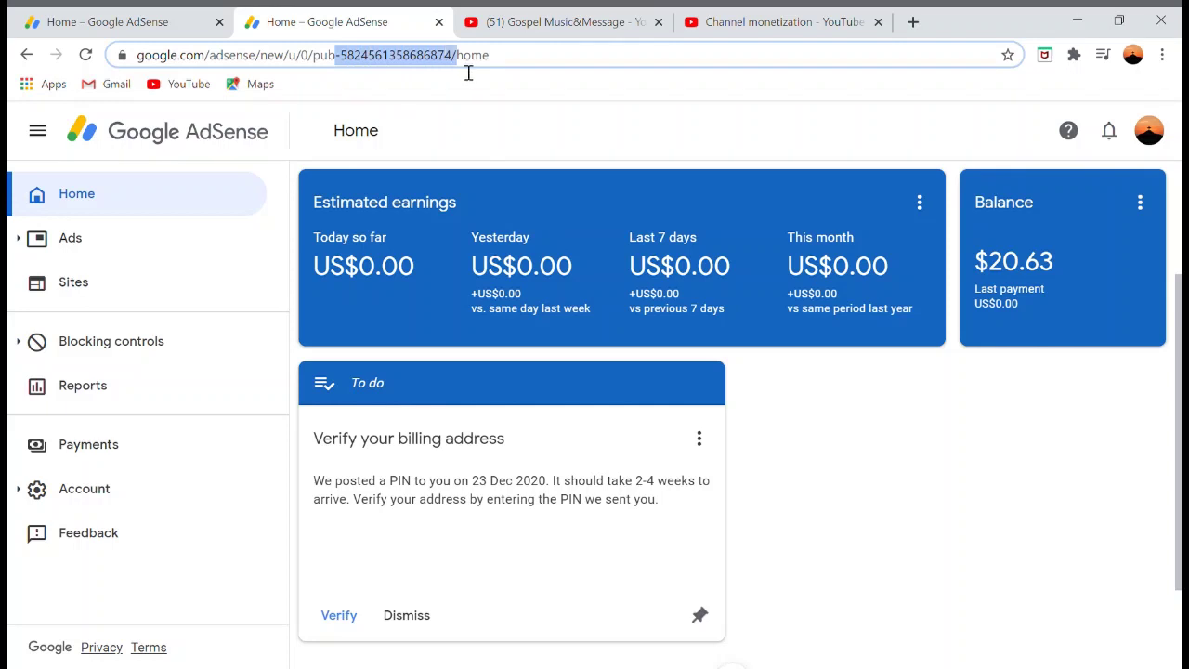
double_click(467, 73)
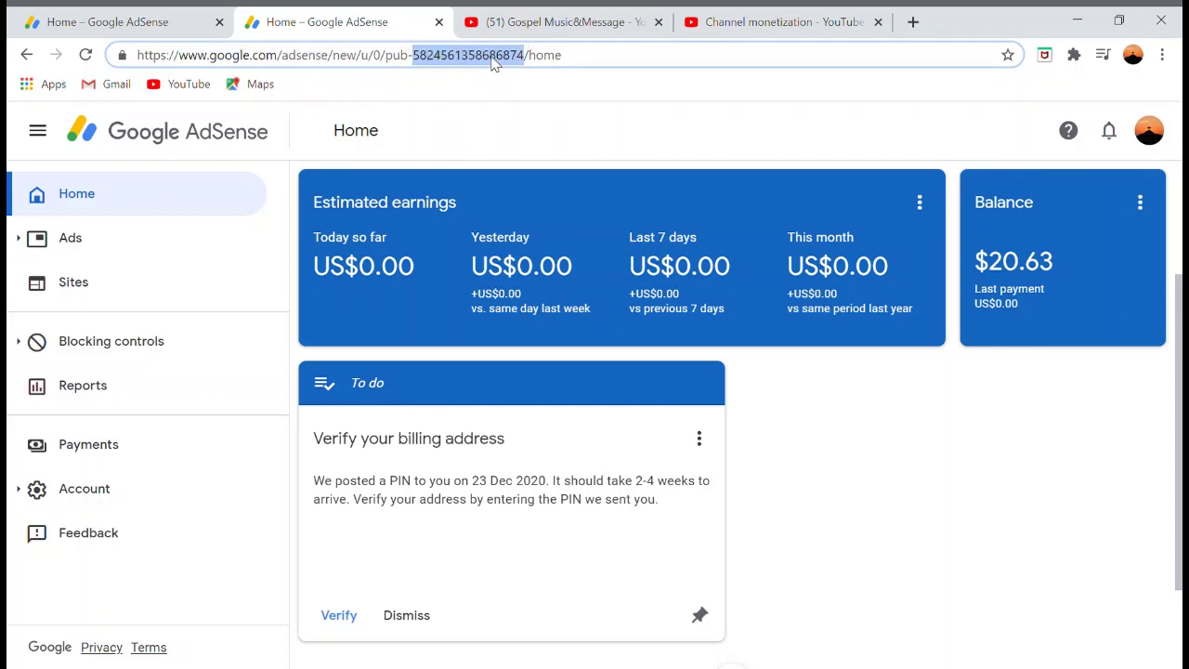
left_click(751, 13)
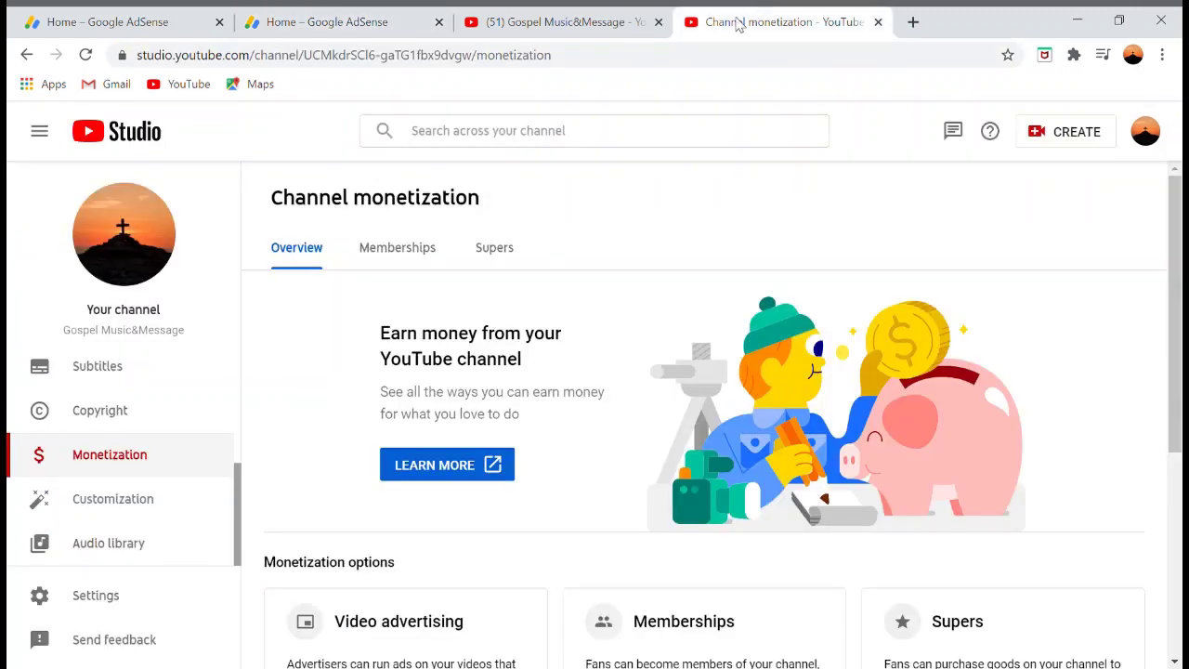
scroll(486, 400, "down", 3)
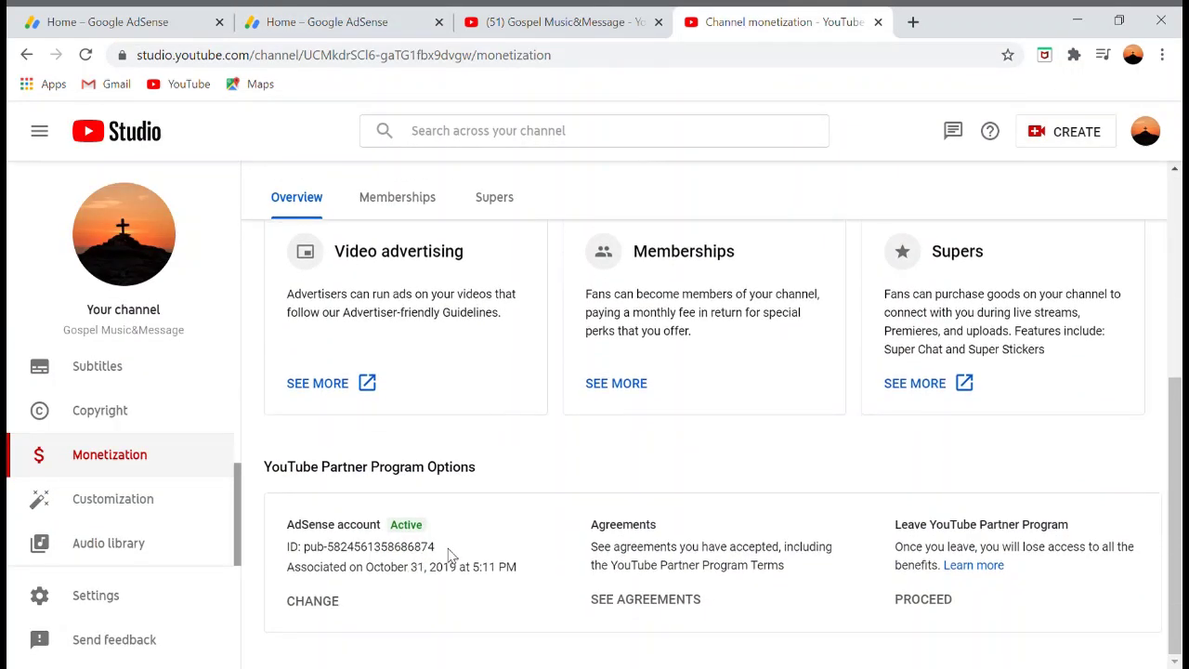
left_click_drag(450, 553, 337, 558)
left_click_drag(336, 557, 447, 557)
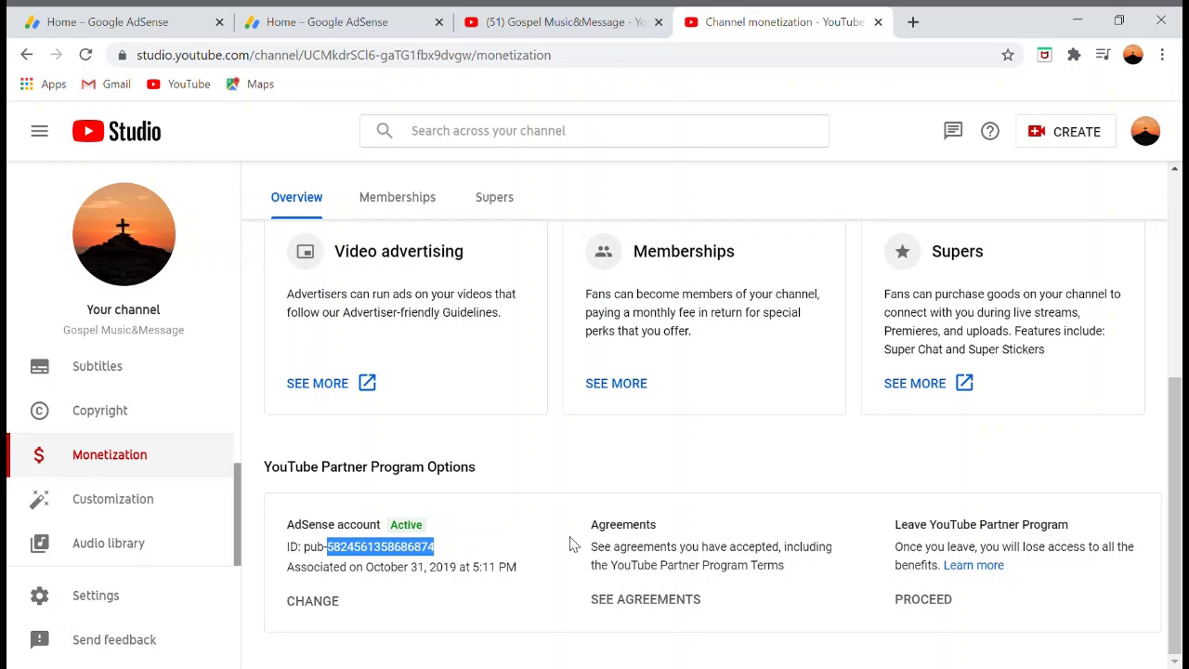
On the AdSense tab, switch from the profile menu to the other signed-in Google account.
left_click(497, 28)
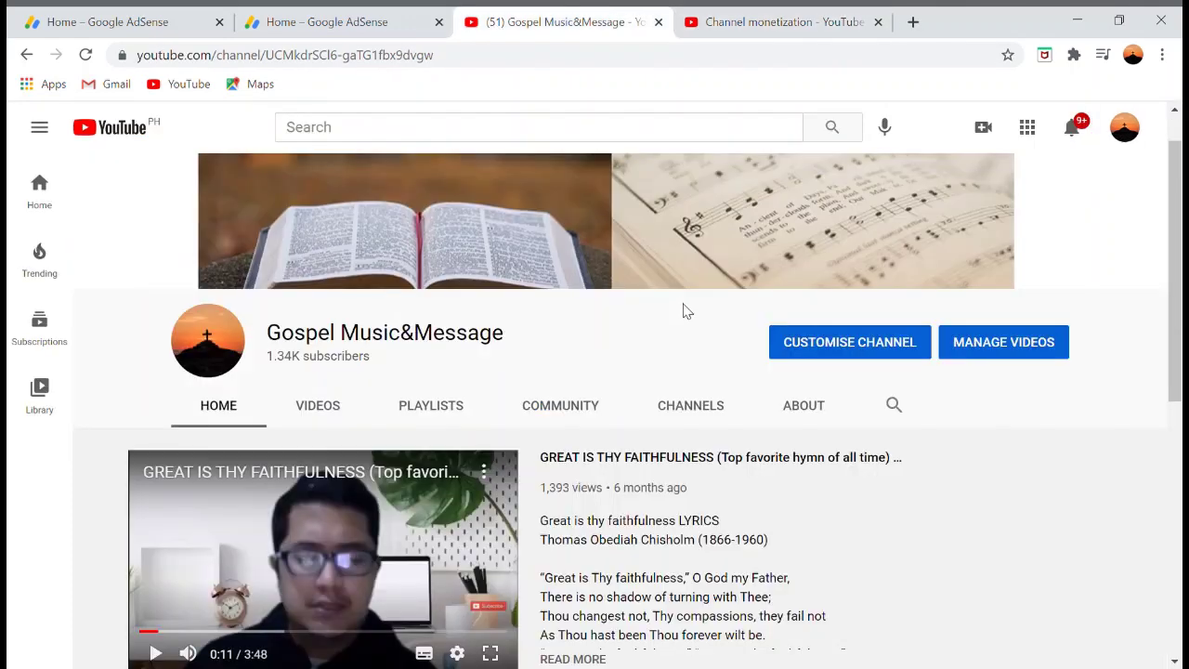
left_click(261, 21)
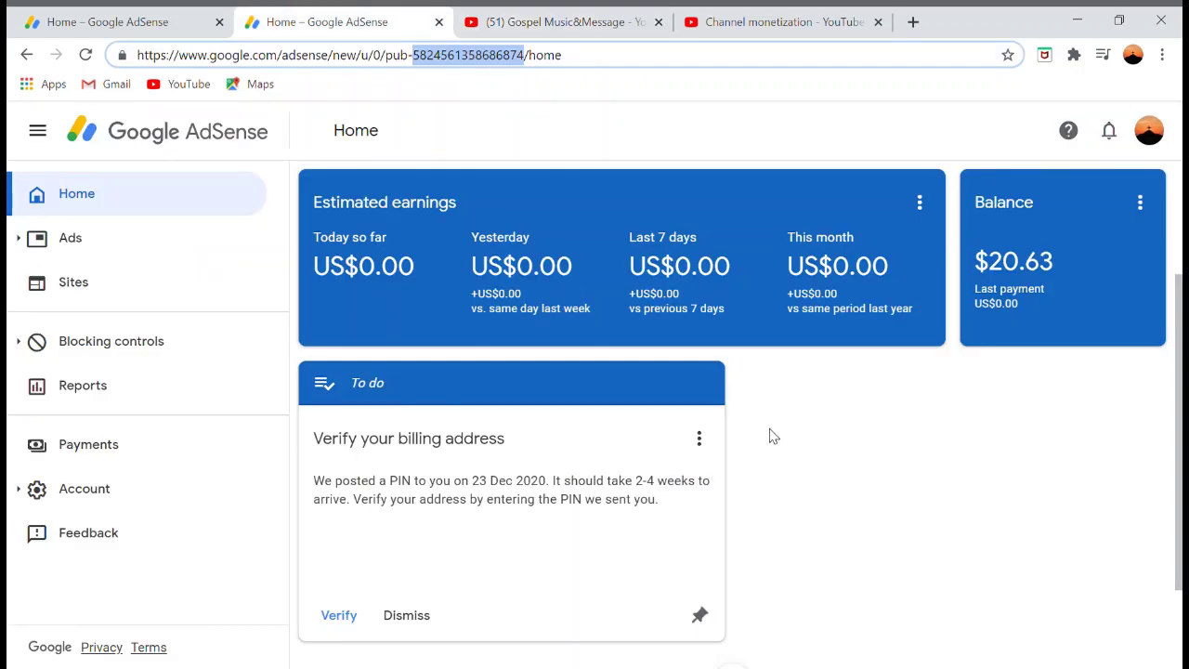
left_click(1157, 138)
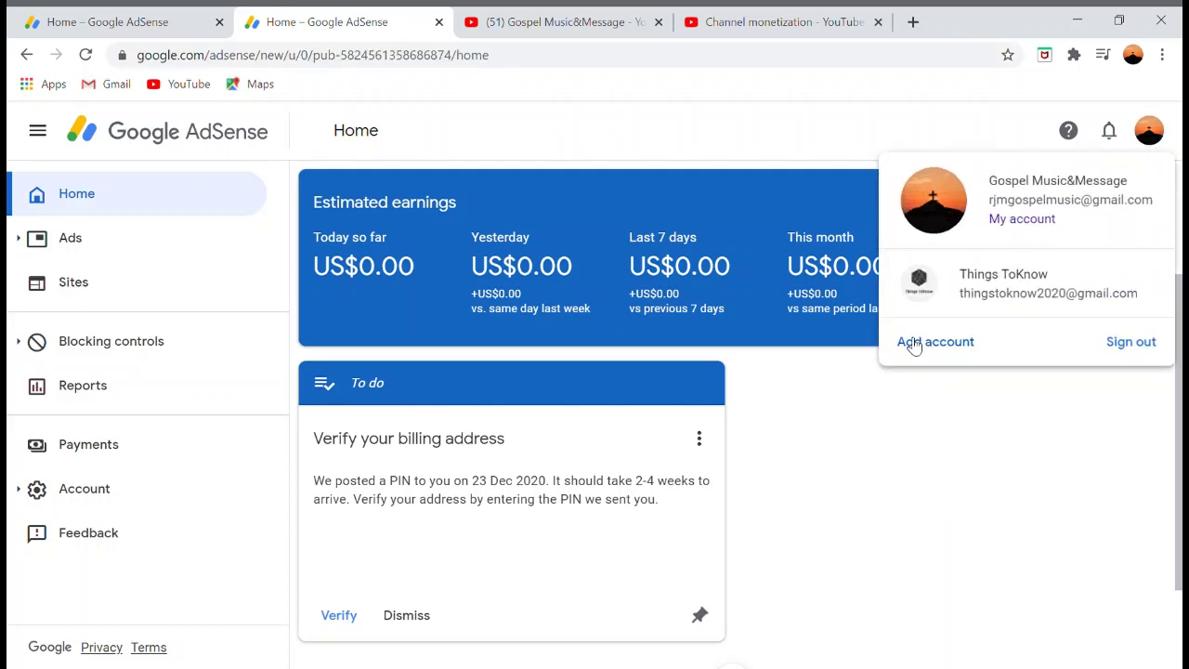
left_click(1014, 292)
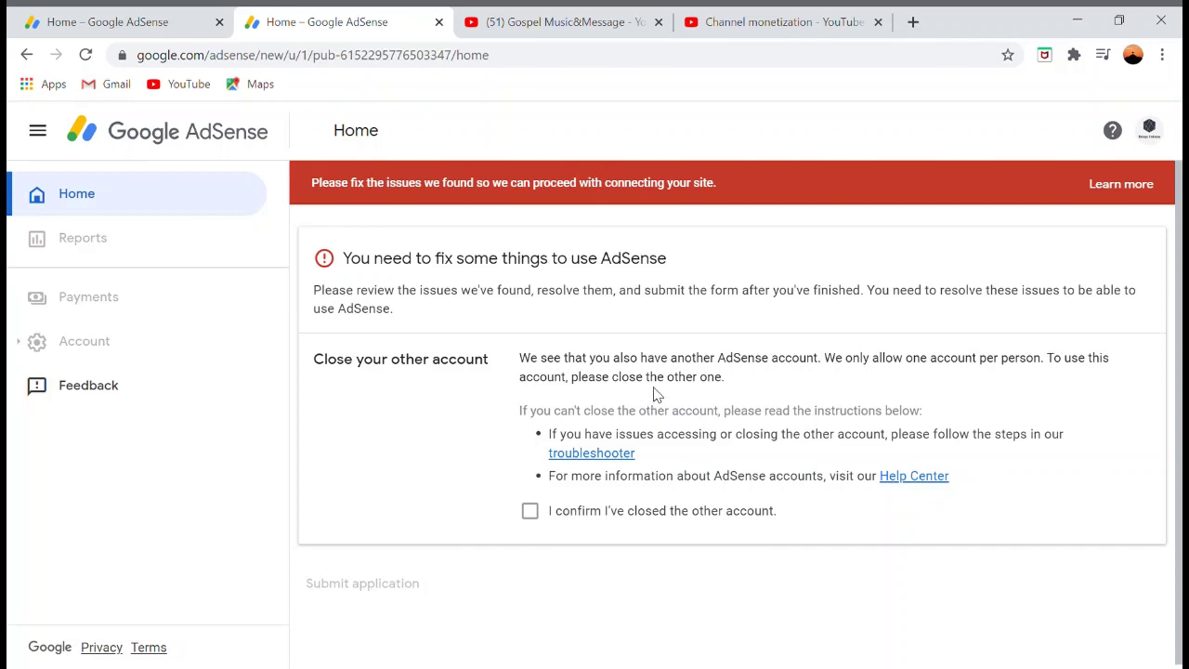
left_click(349, 56)
left_click_drag(362, 64, 453, 59)
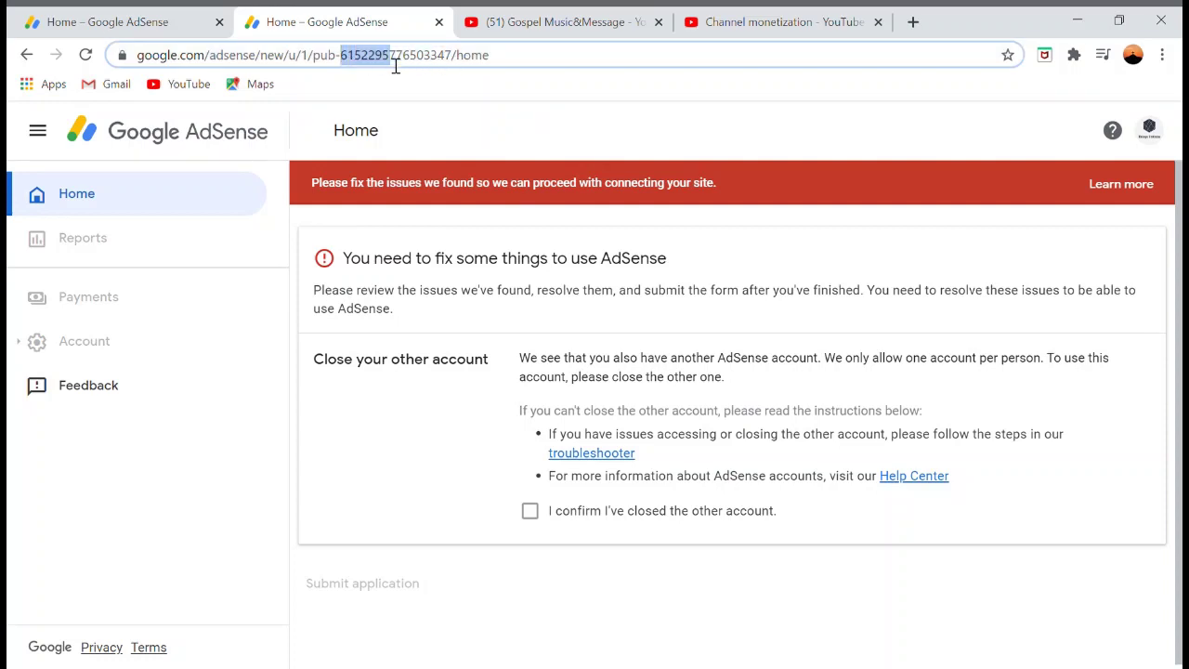
left_click_drag(457, 58, 456, 59)
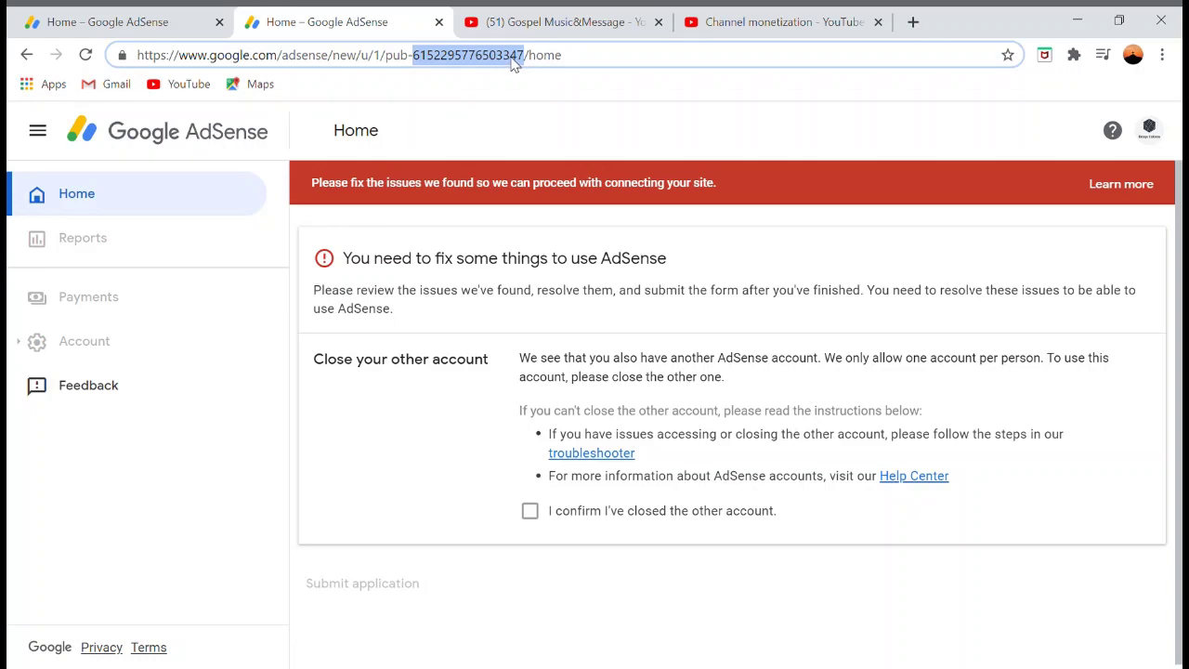
left_click(523, 24)
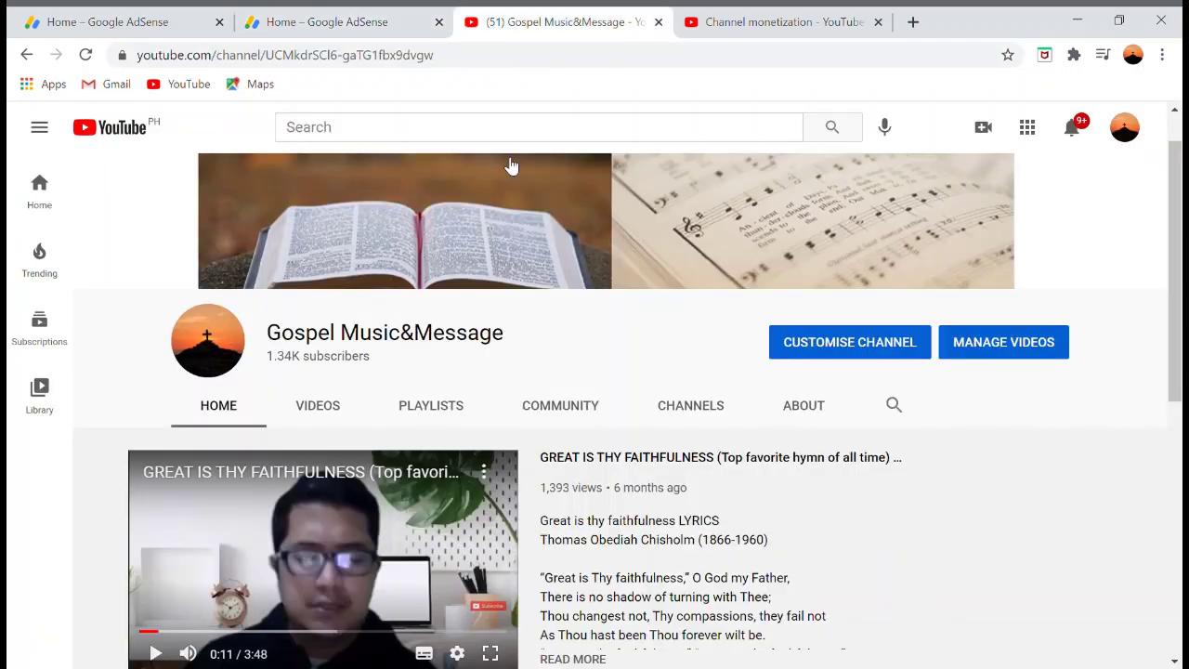
scroll(566, 558, "down", 2)
key("ctrl+Tab")
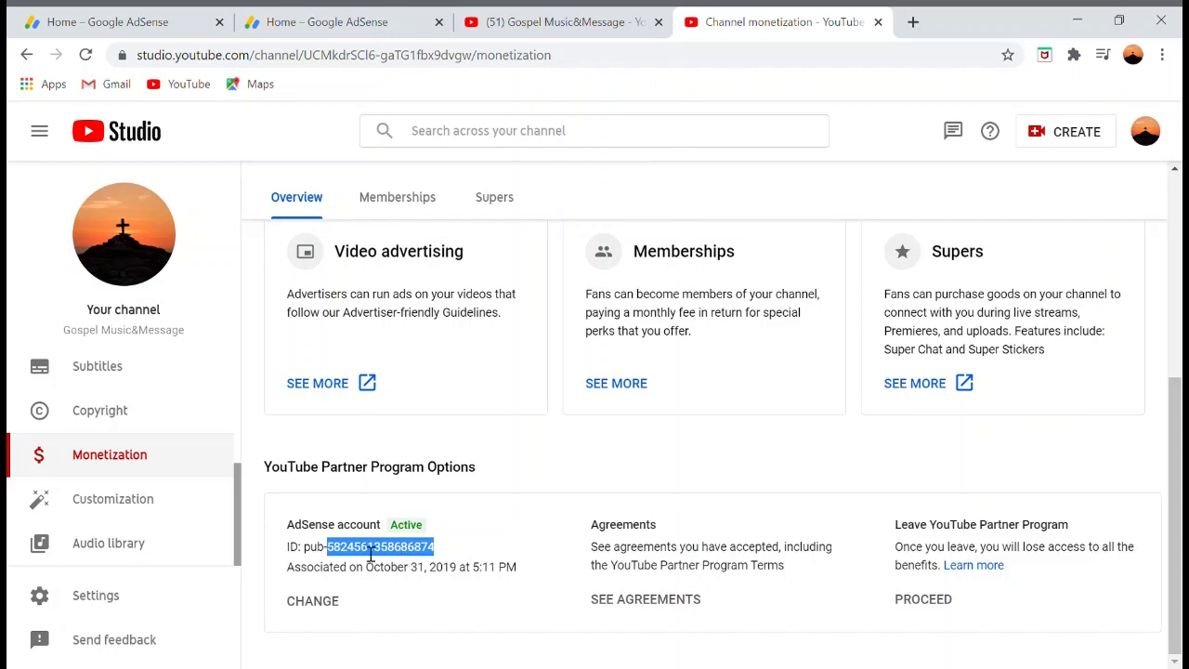
left_click(344, 571)
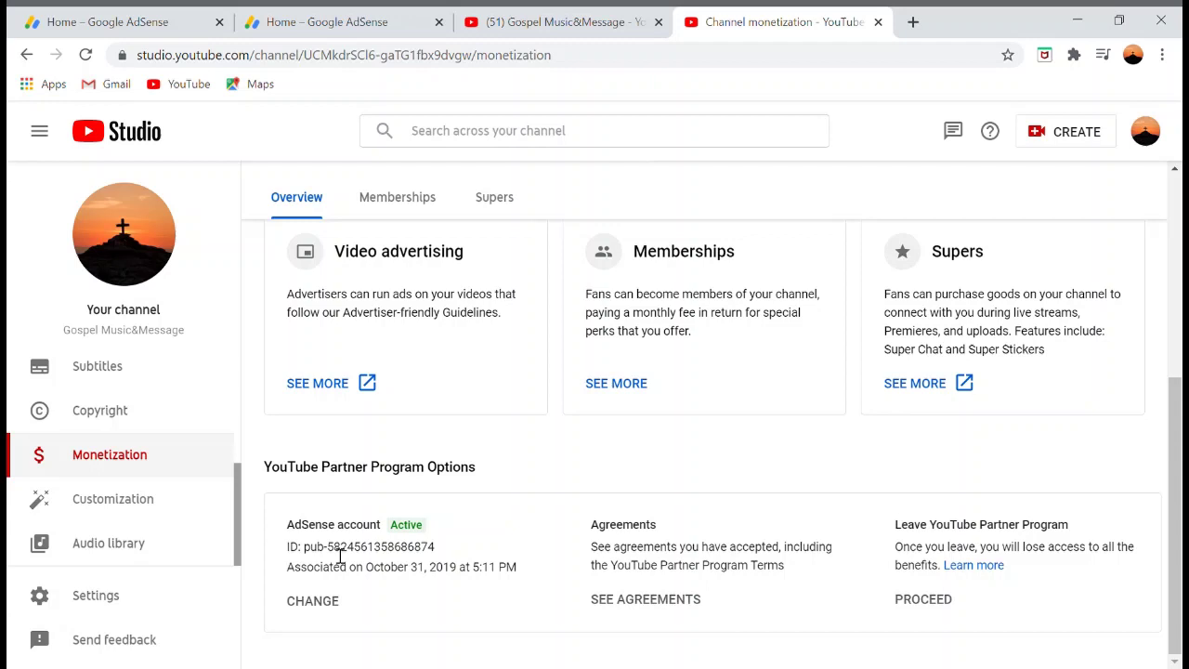
left_click_drag(327, 549, 453, 550)
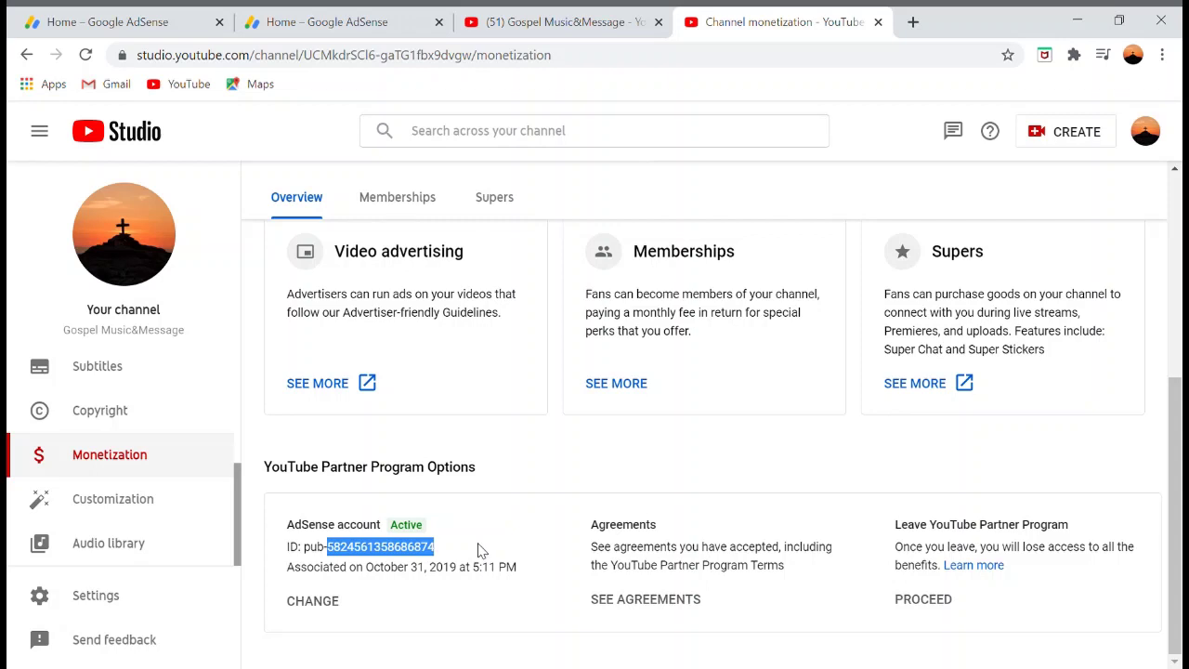
left_click(327, 576)
left_click_drag(326, 546, 443, 553)
On the AdSense tab, switch from the second account back to the main Google account.
left_click(308, 19)
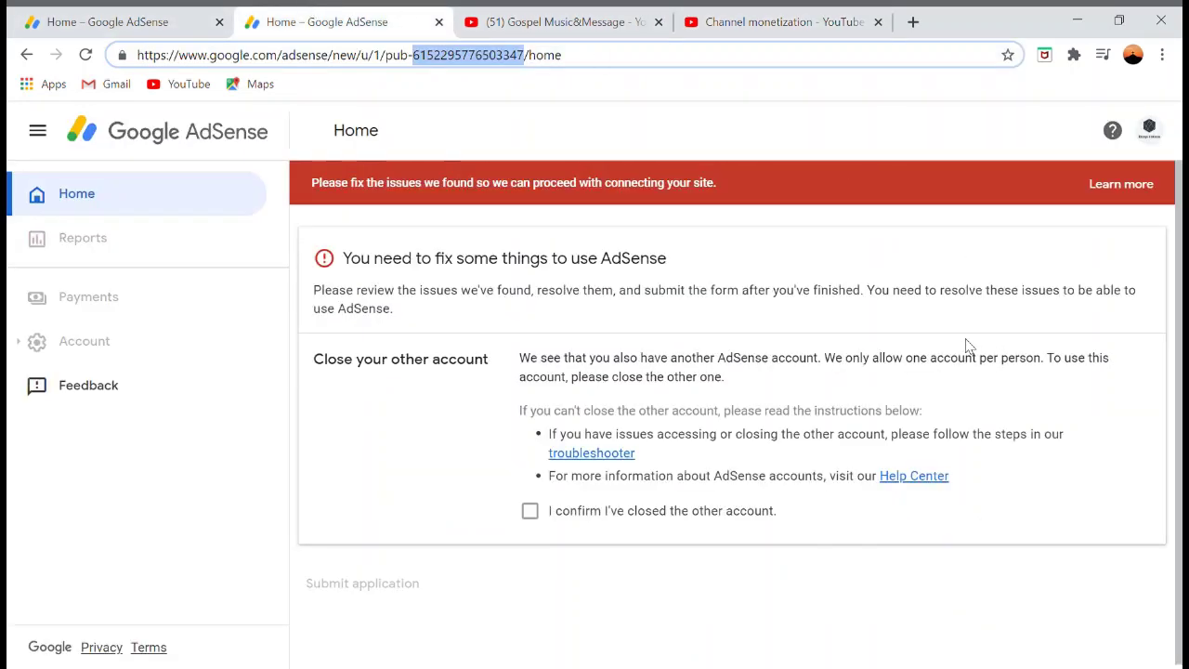
left_click(1173, 133)
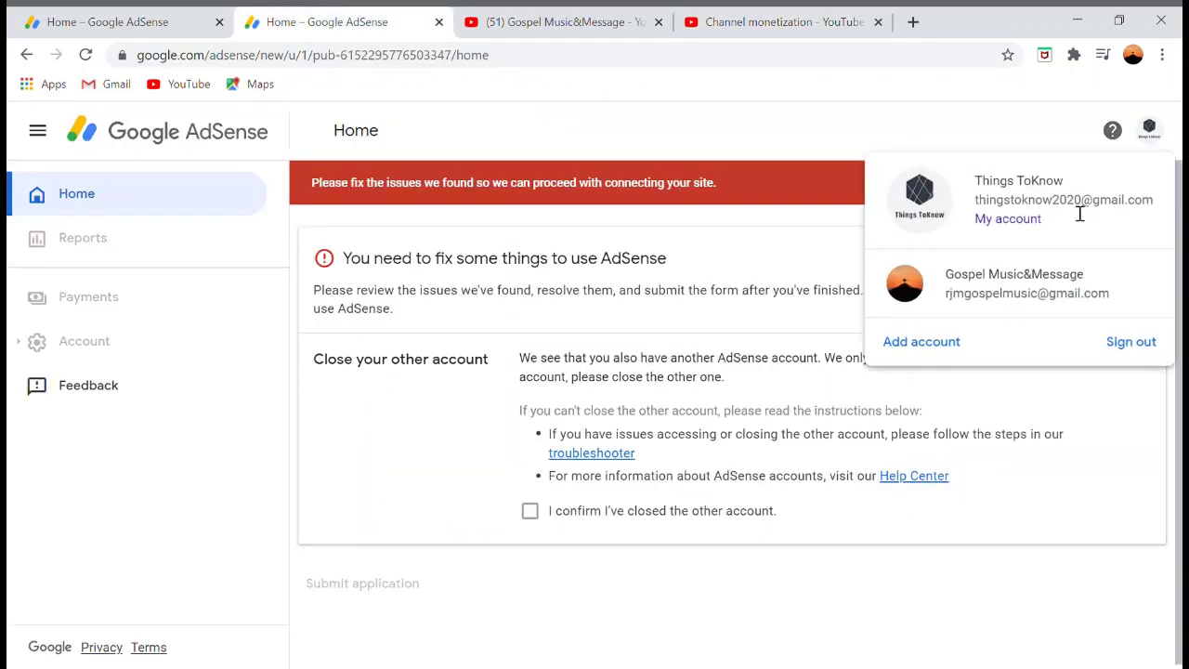
left_click(1015, 295)
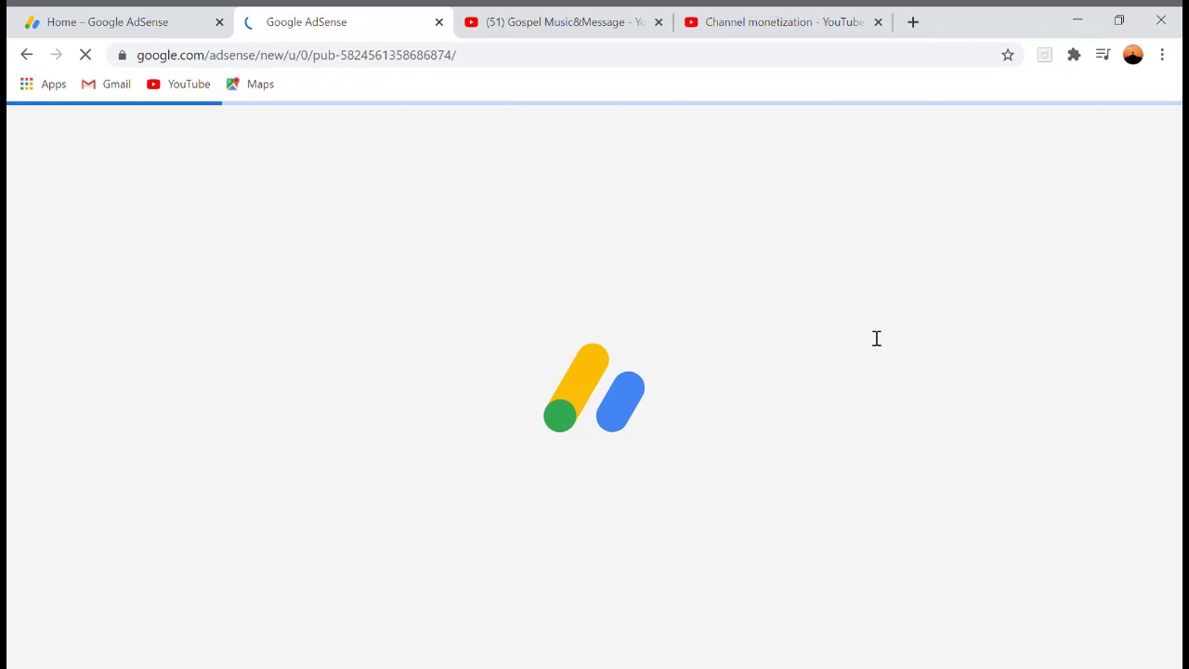